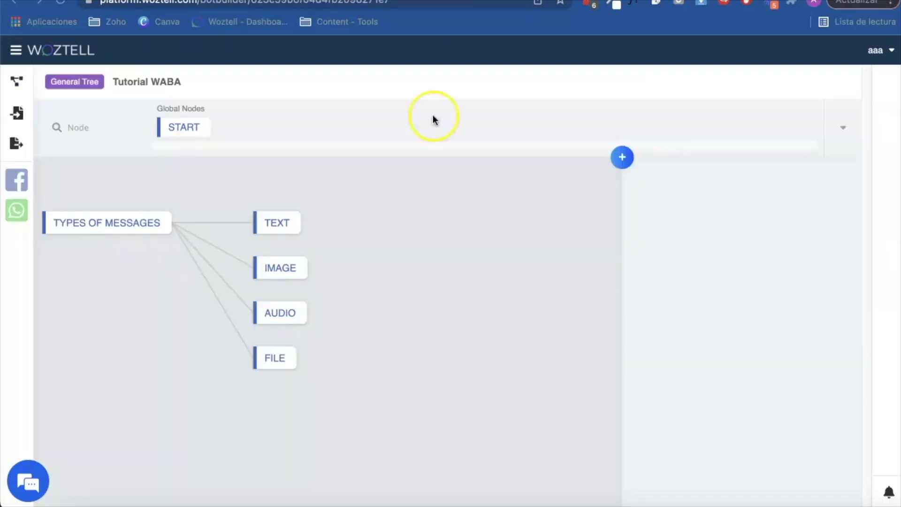
Step: Inspect the TEXT node's WhatsApp Cloud Standard response showing 'This is a text message!' and 'Hello'
left_click(282, 224)
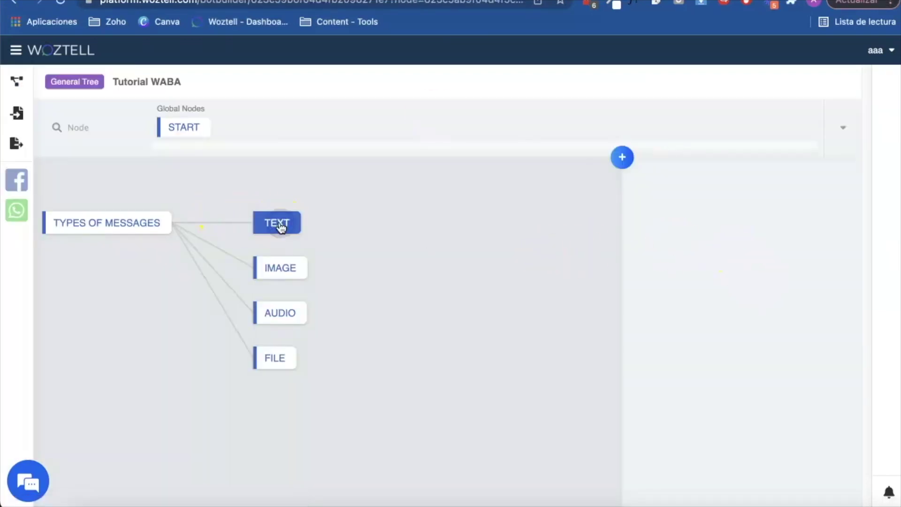
left_click_drag(863, 283, 859, 324)
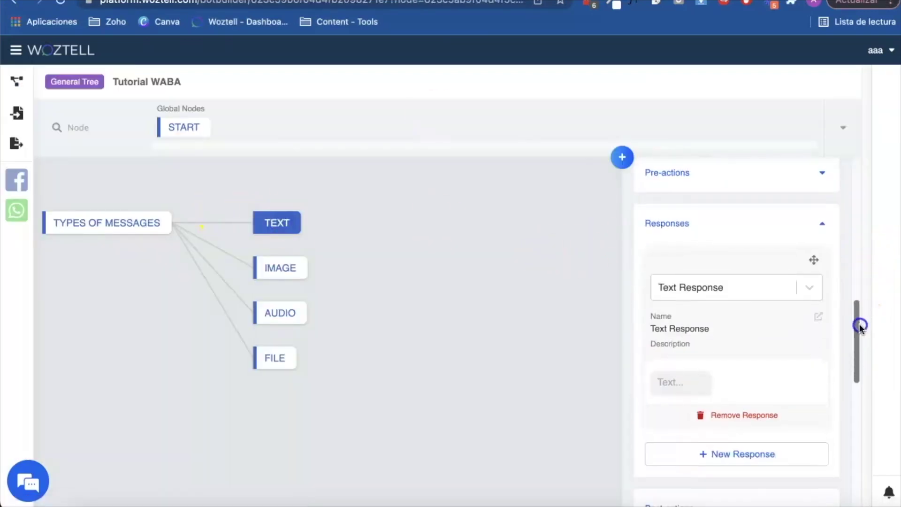
left_click(821, 318)
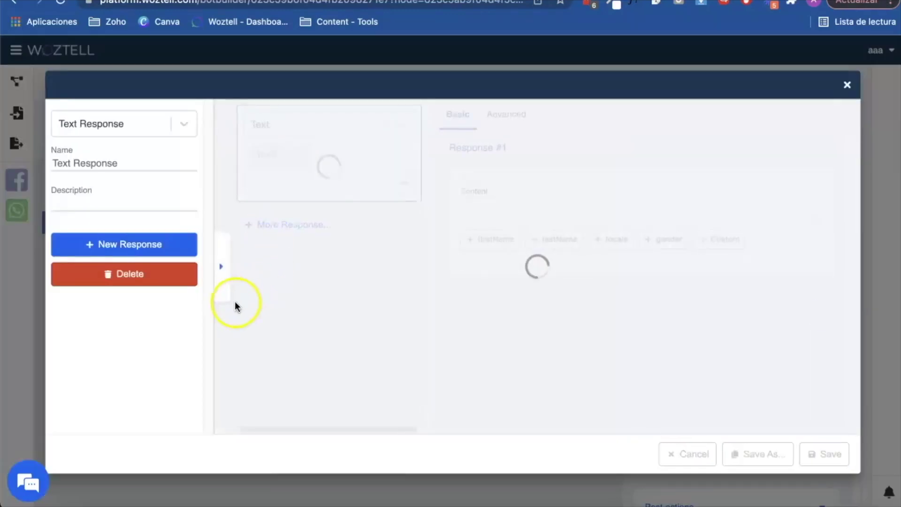
left_click(221, 267)
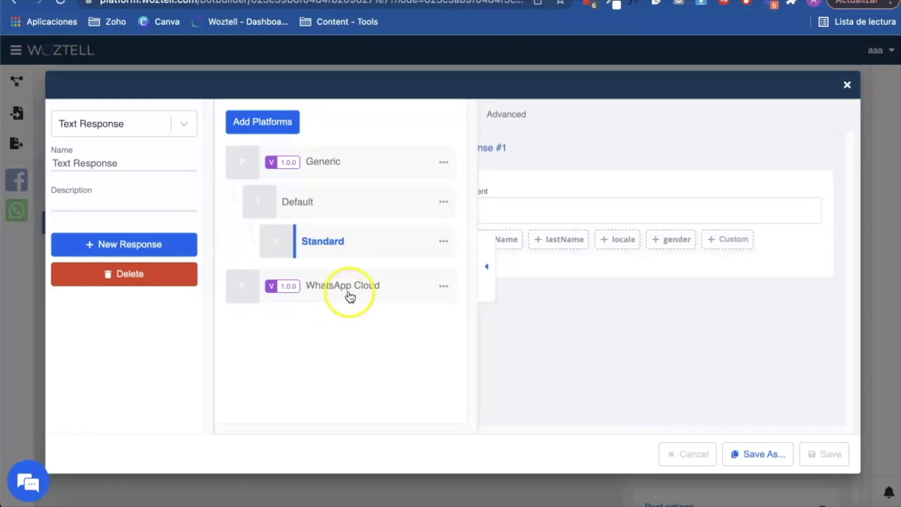
left_click(349, 292)
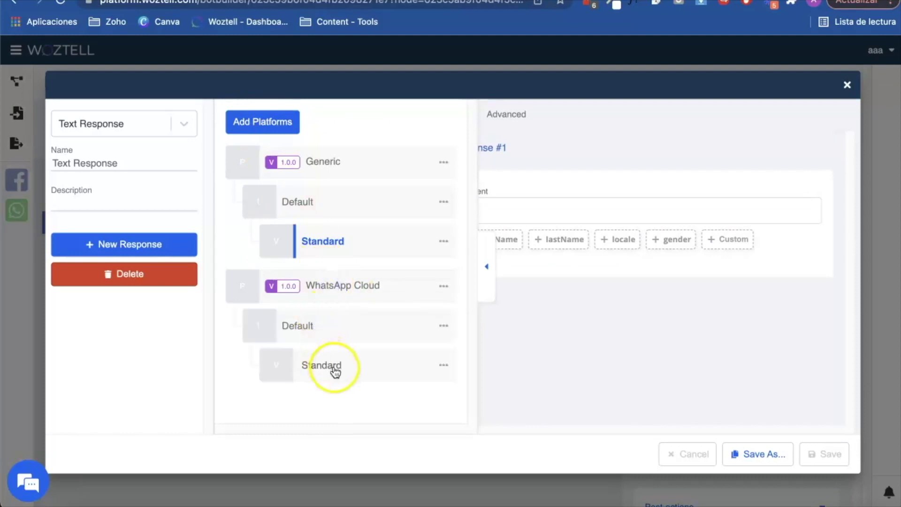
left_click(332, 367)
left_click(486, 267)
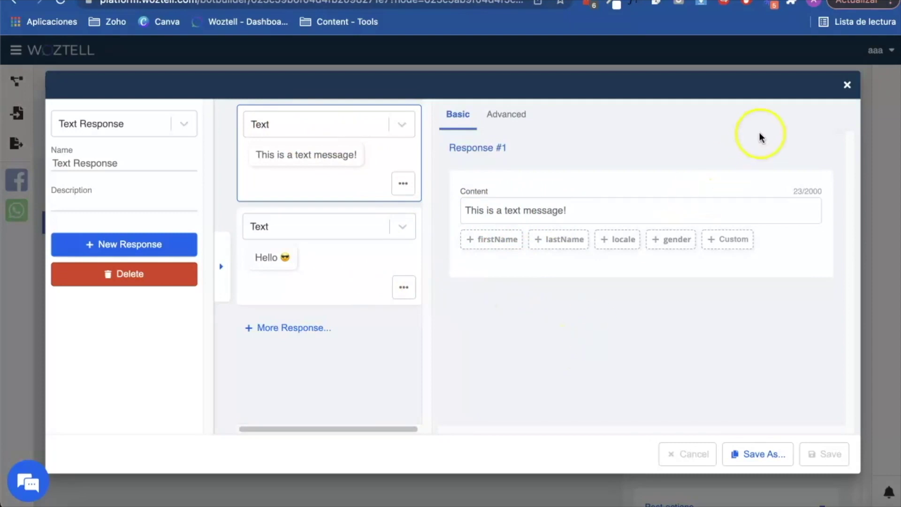
left_click(847, 85)
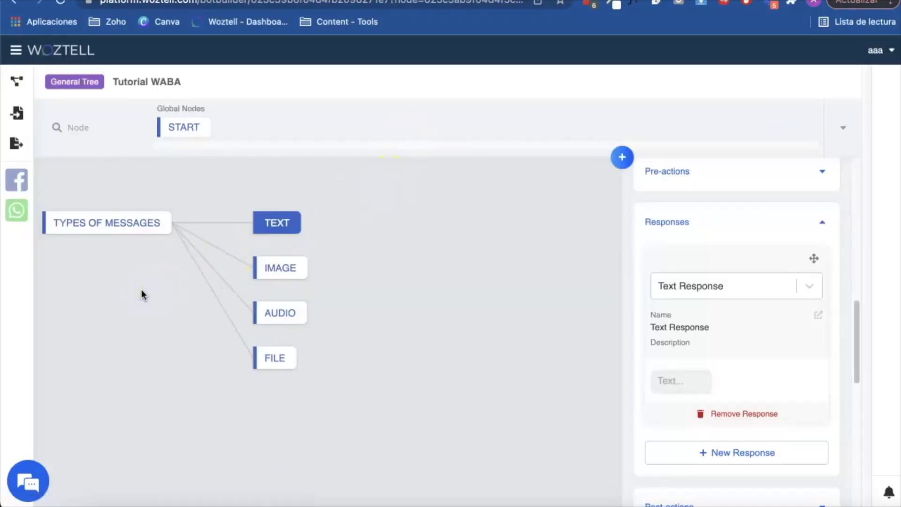
left_click(27, 481)
left_click(254, 118)
left_click(18, 215)
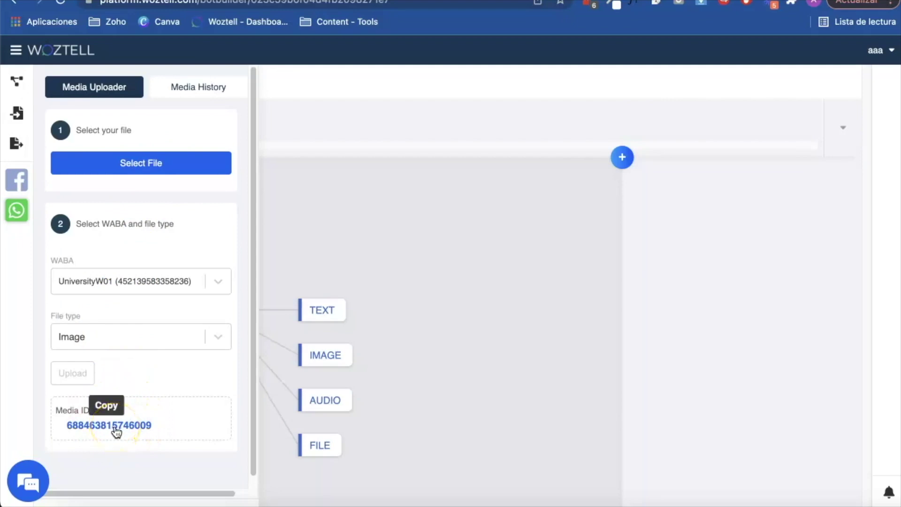
left_click(116, 426)
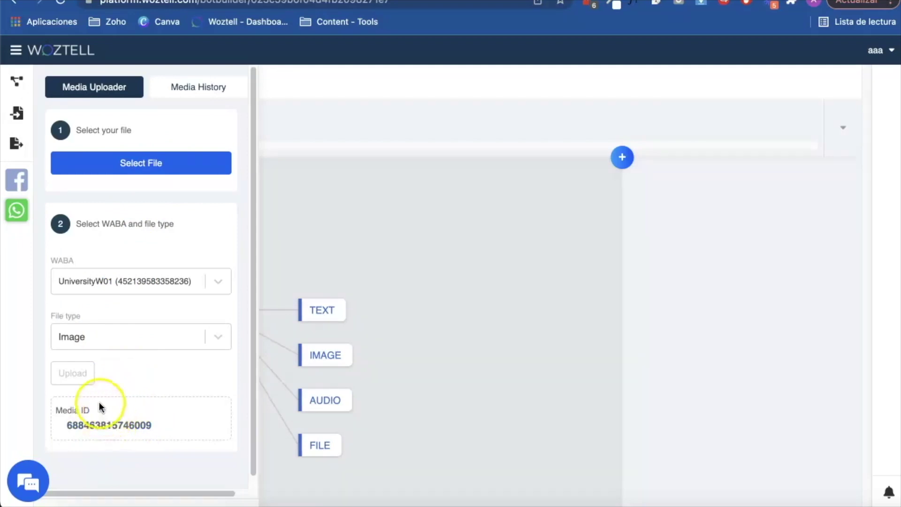
left_click(183, 90)
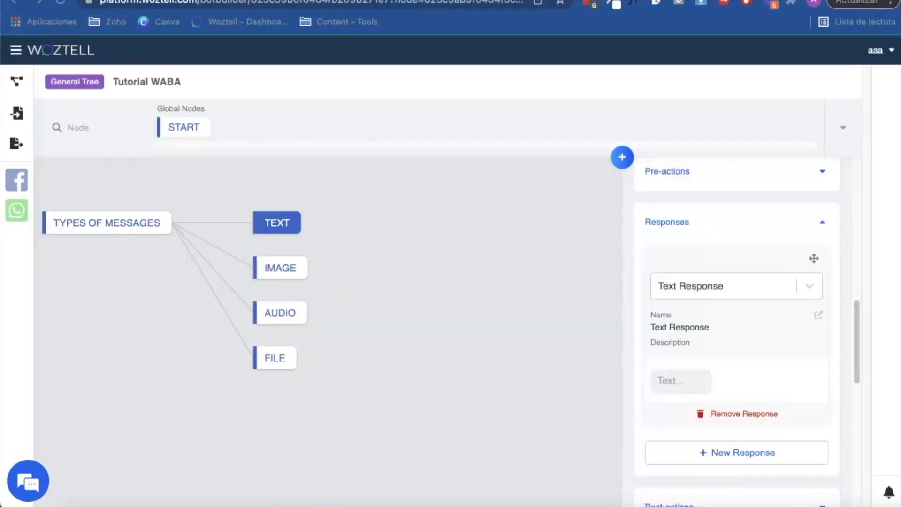
Step: Display the IMAGE node's WhatsApp Cloud Standard image response captioned 'Look at this cute dog!'
left_click(282, 269)
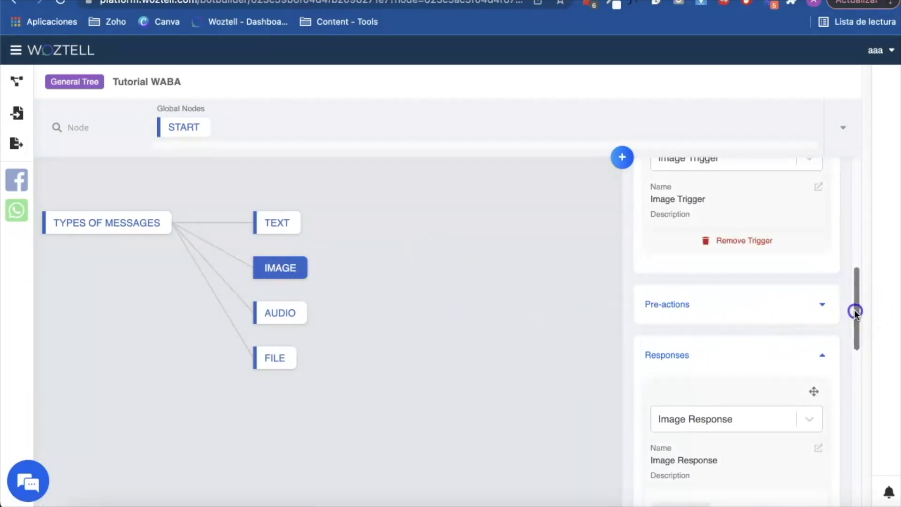
left_click_drag(856, 310, 854, 338)
left_click(819, 321)
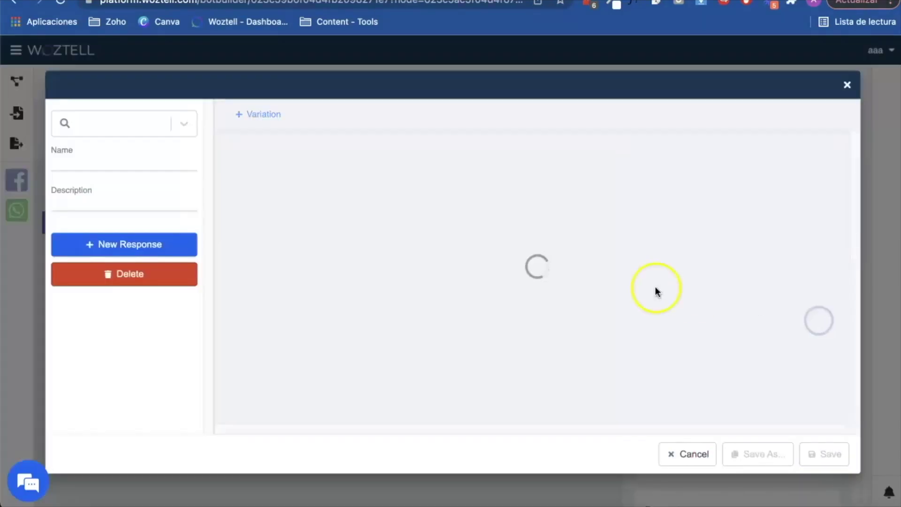
left_click(221, 267)
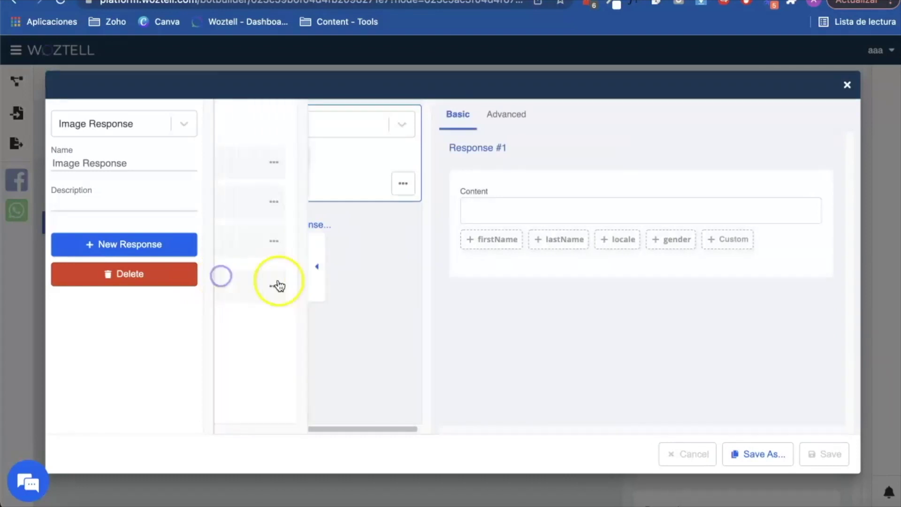
left_click(346, 330)
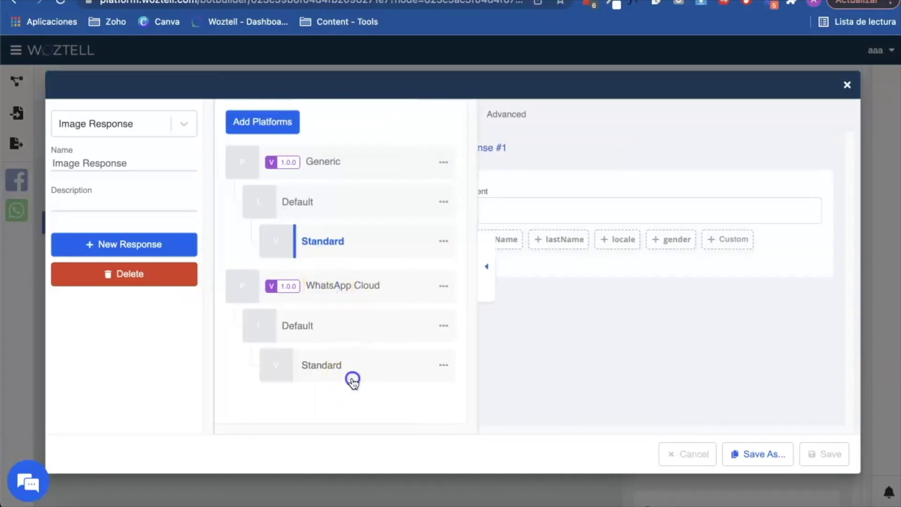
left_click(352, 369)
left_click(484, 277)
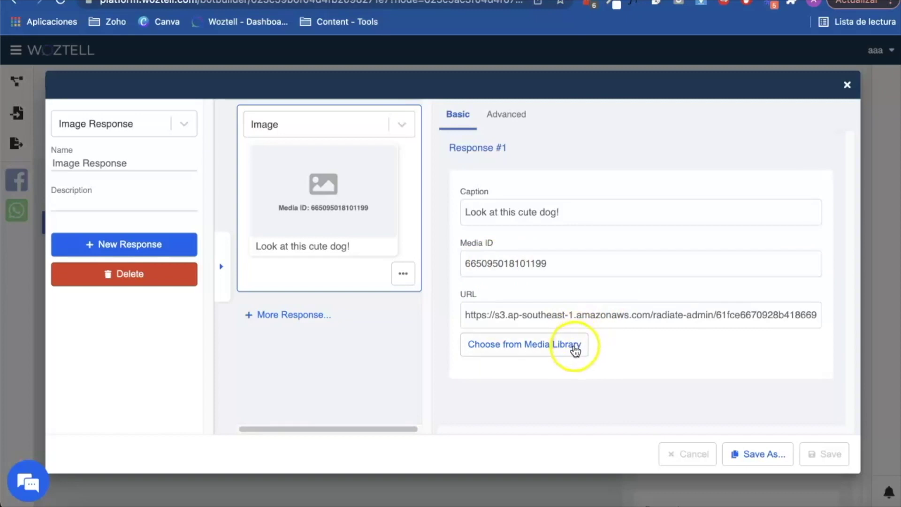
Step: Browse the media library without choosing an image, then close the Image Response editor
left_click(575, 349)
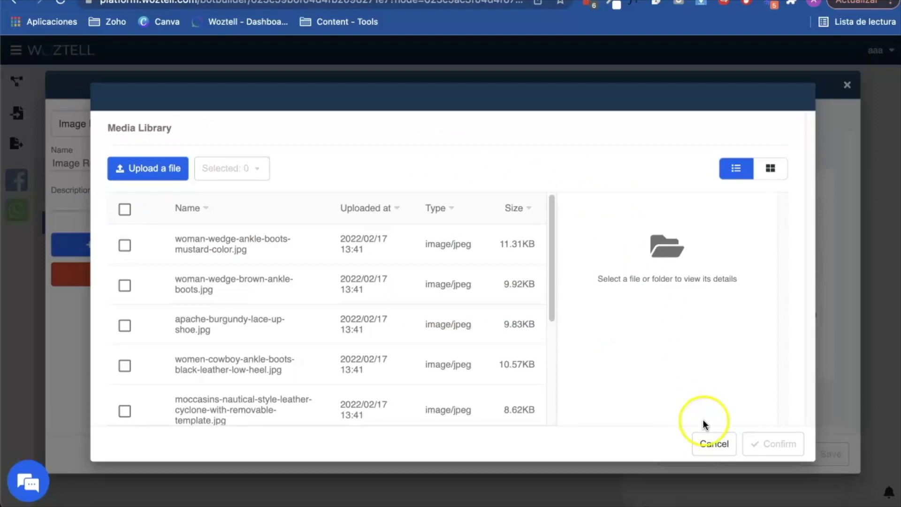
left_click(715, 444)
left_click(463, 185)
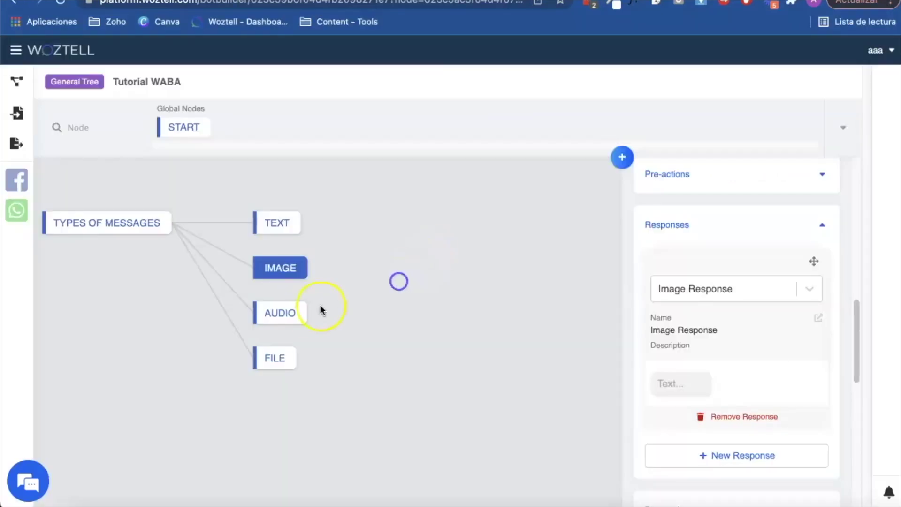
Step: Display the AUDIO node's WhatsApp Cloud Standard audio response with its Media ID
left_click(293, 315)
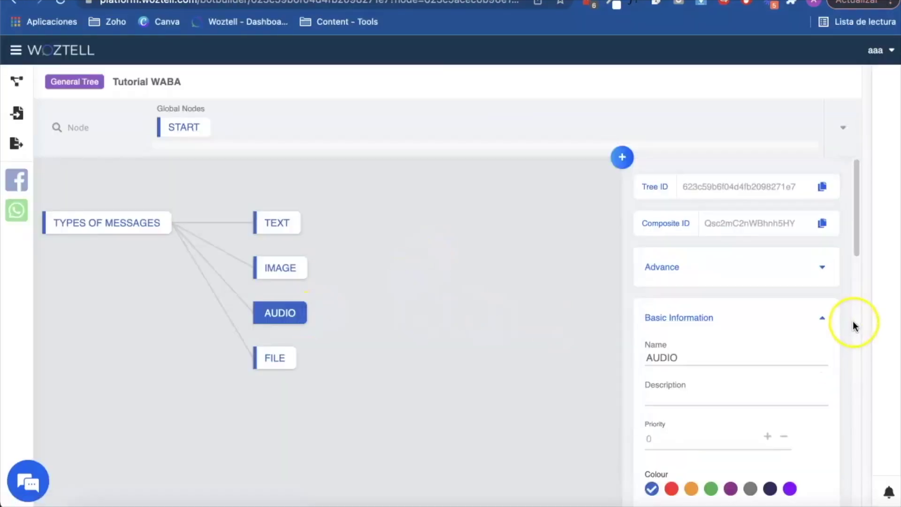
scroll(849, 296, "down", 3)
left_click_drag(856, 281, 863, 315)
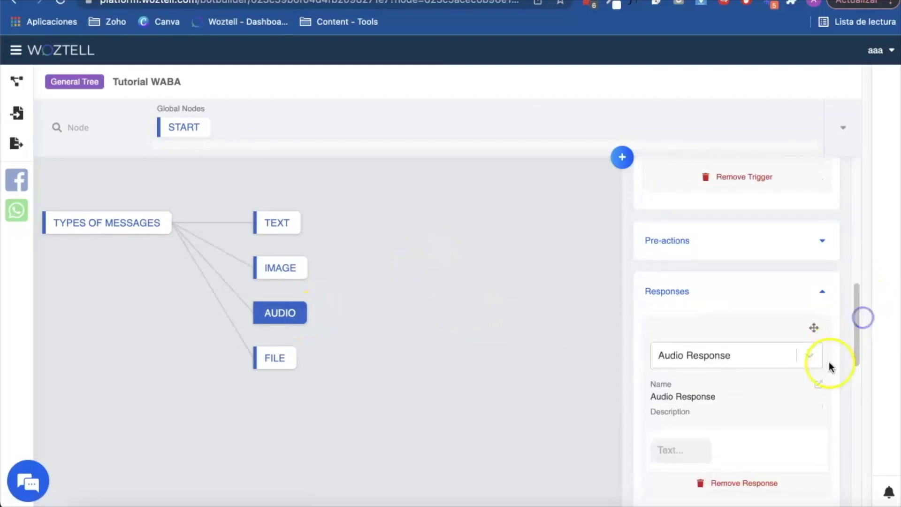
left_click(829, 361)
left_click(221, 268)
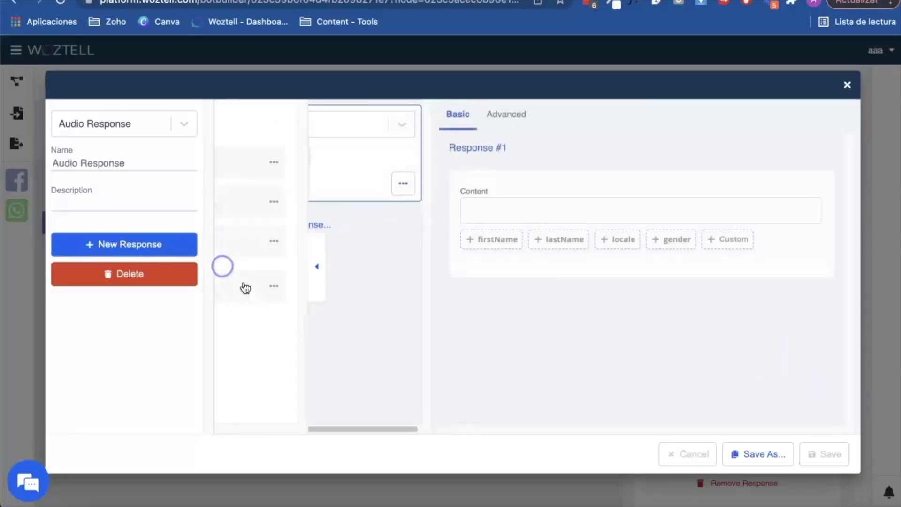
left_click(275, 290)
left_click(323, 365)
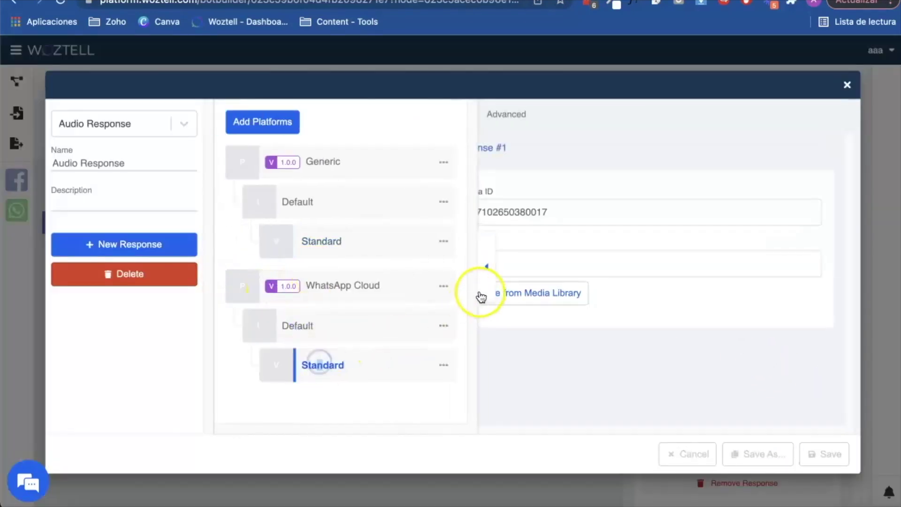
left_click(486, 267)
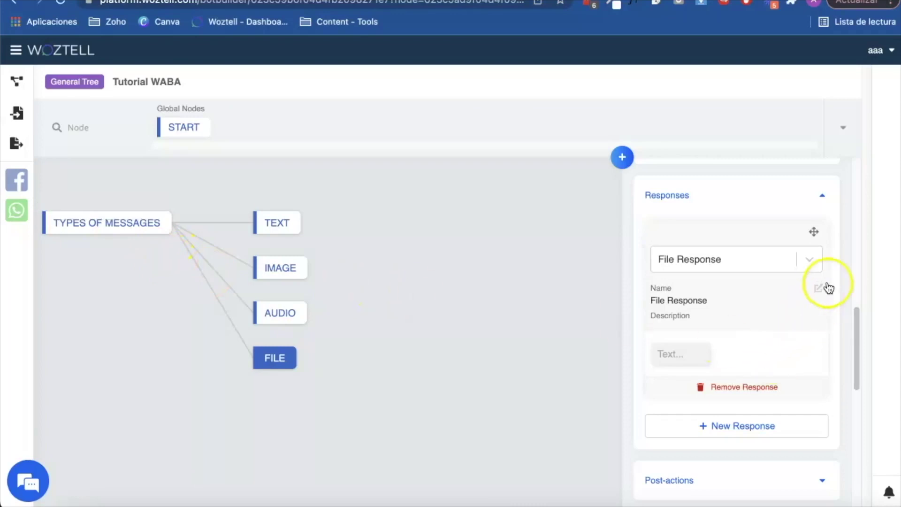
Step: Display the FILE node's WhatsApp Cloud Default Standard file response captioned 'Download now'
left_click(818, 288)
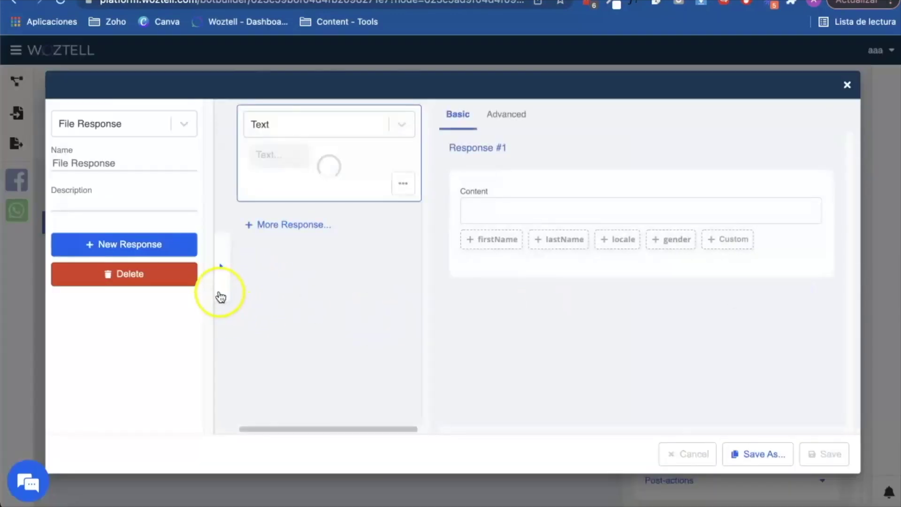
left_click(219, 294)
left_click(338, 291)
left_click(347, 326)
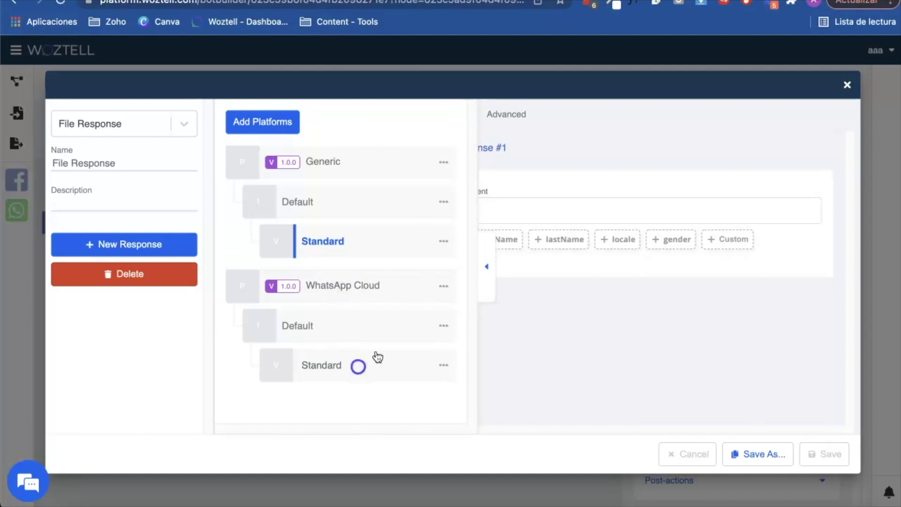
left_click(358, 366)
left_click(490, 277)
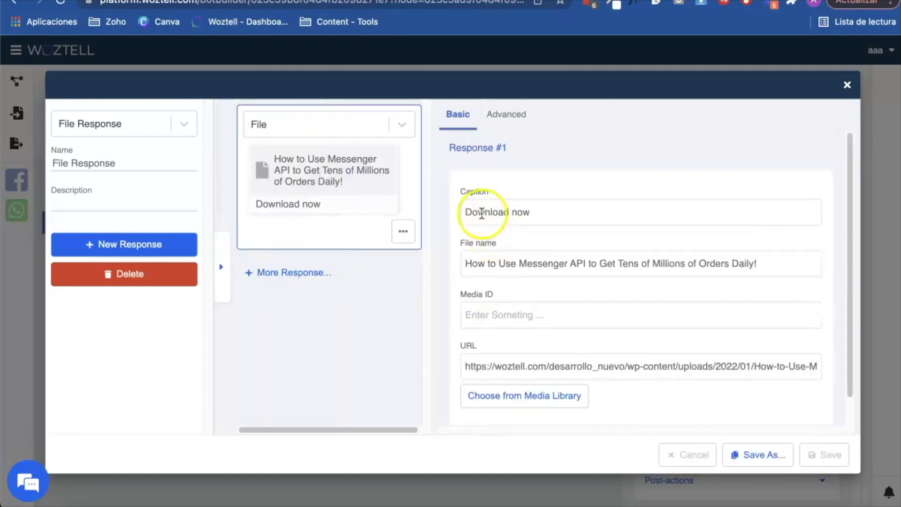